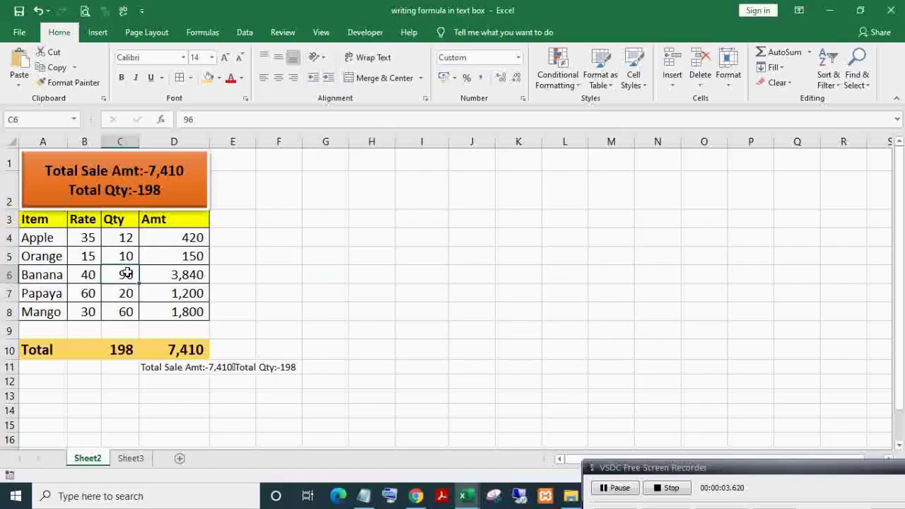
- Set Papaya's quantity to 200, Apple's quantity to 15 and Apple's rate to 40
key("Down")
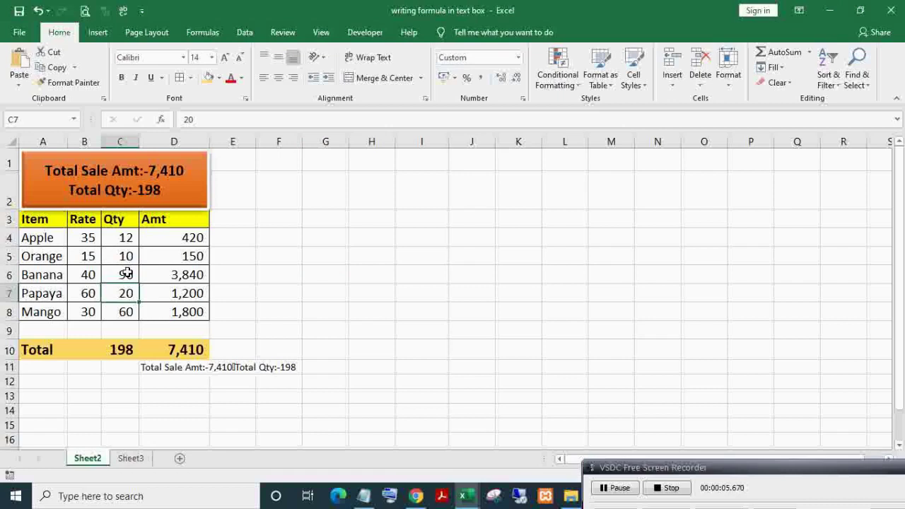
type("200")
key("Return")
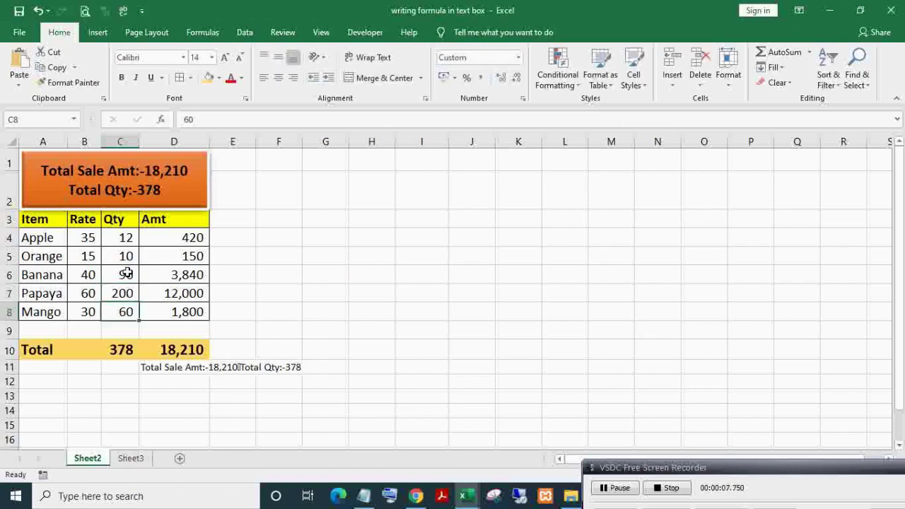
left_click(130, 239)
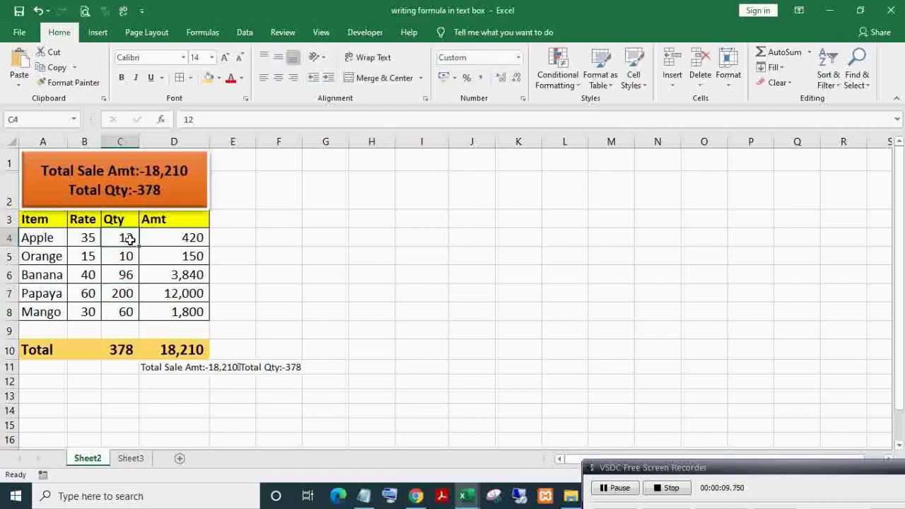
type("15")
key("Return")
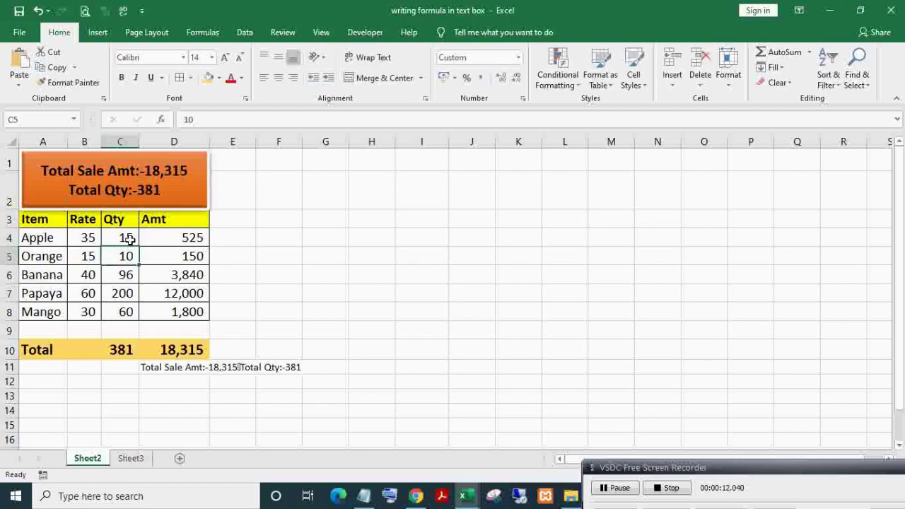
left_click(88, 239)
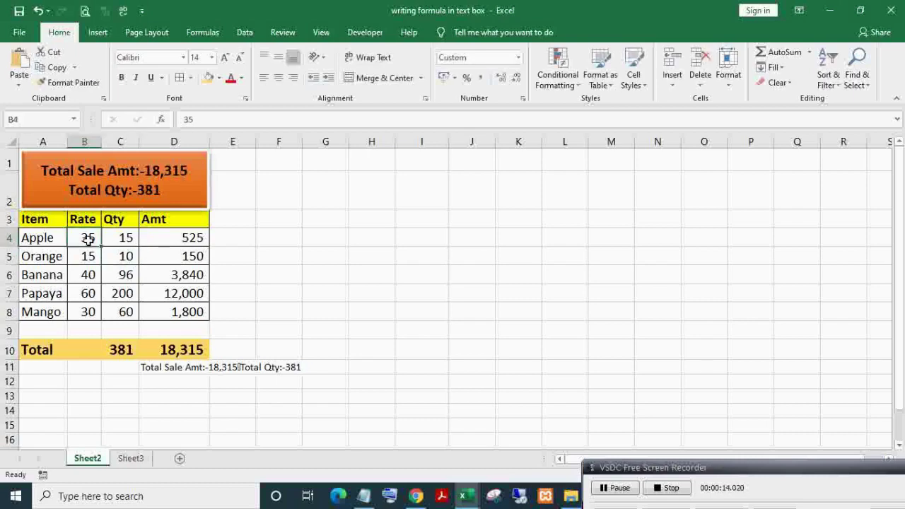
type("40")
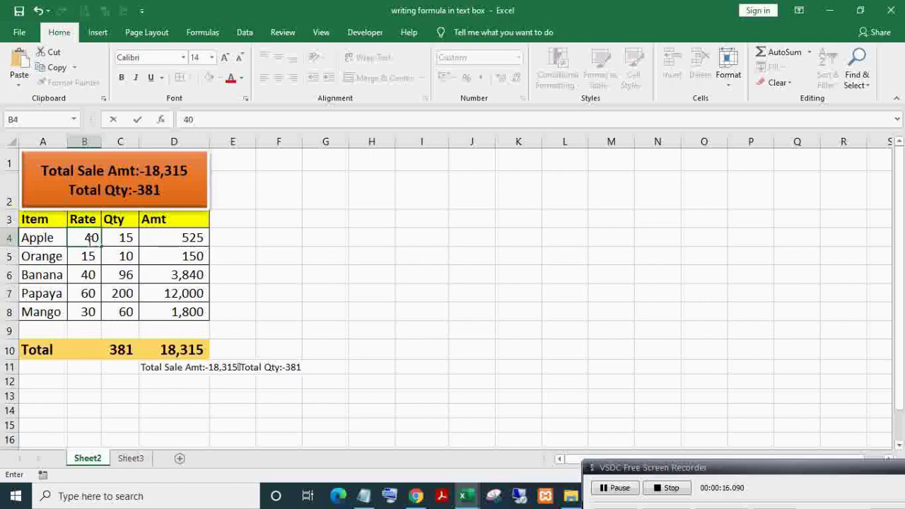
key("Return")
- Nudge the orange summary box slightly upward above the table
left_click(184, 176)
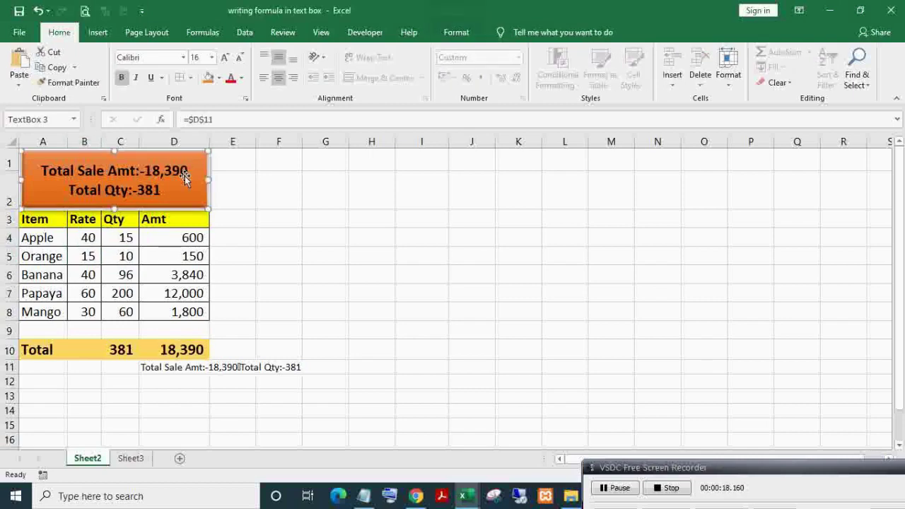
mouse_move(184, 176)
left_mouse_down()
mouse_move(420, 189)
mouse_move(452, 241)
mouse_move(359, 192)
mouse_move(269, 164)
mouse_move(184, 165)
left_mouse_up()
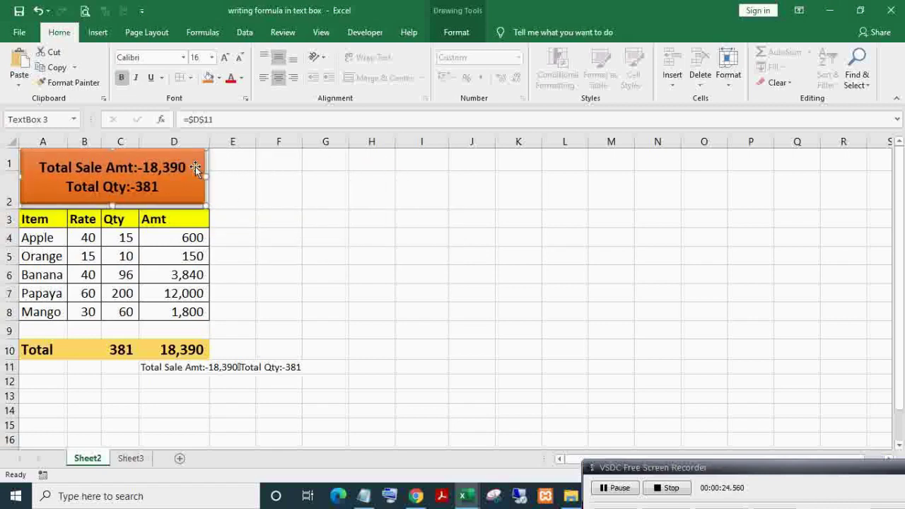
left_click(439, 219)
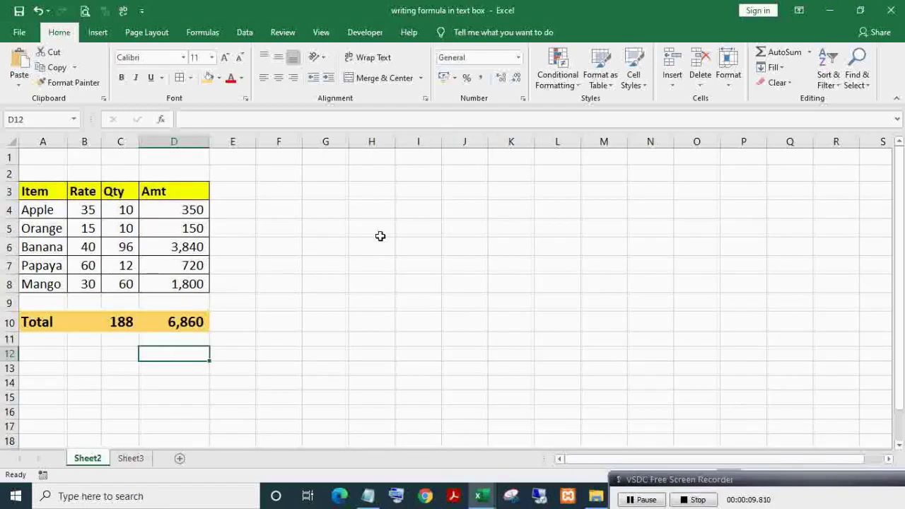
- Draw a new text box to the right of the item table
left_click(100, 33)
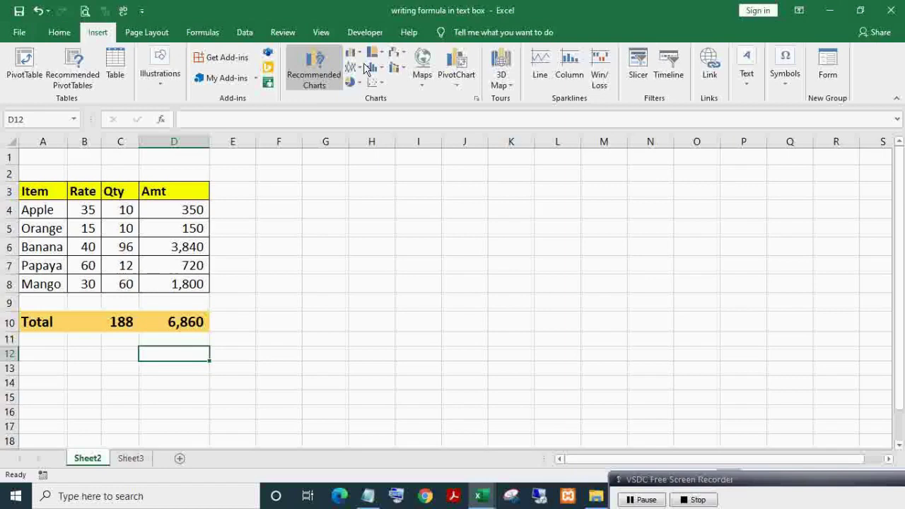
left_click(753, 78)
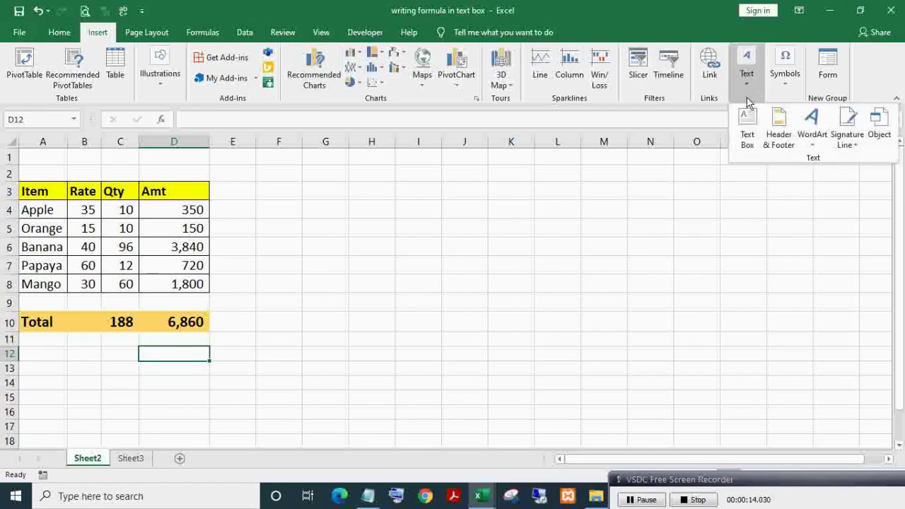
left_click(746, 123)
mouse_move(402, 211)
left_mouse_down()
mouse_move(540, 283)
mouse_move(582, 294)
left_mouse_up()
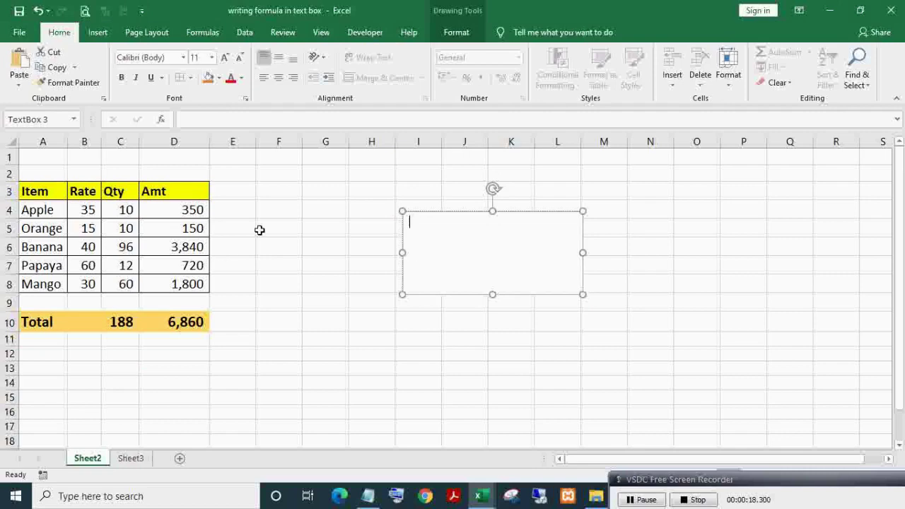
- Link the text box to total amount D10 so it displays 6,860
left_click(418, 209)
left_click(294, 120)
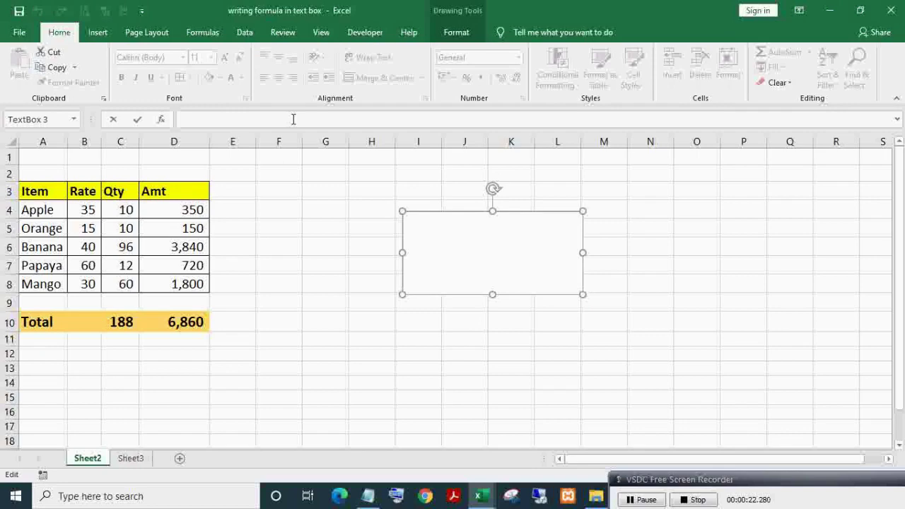
type("=")
left_click(181, 324)
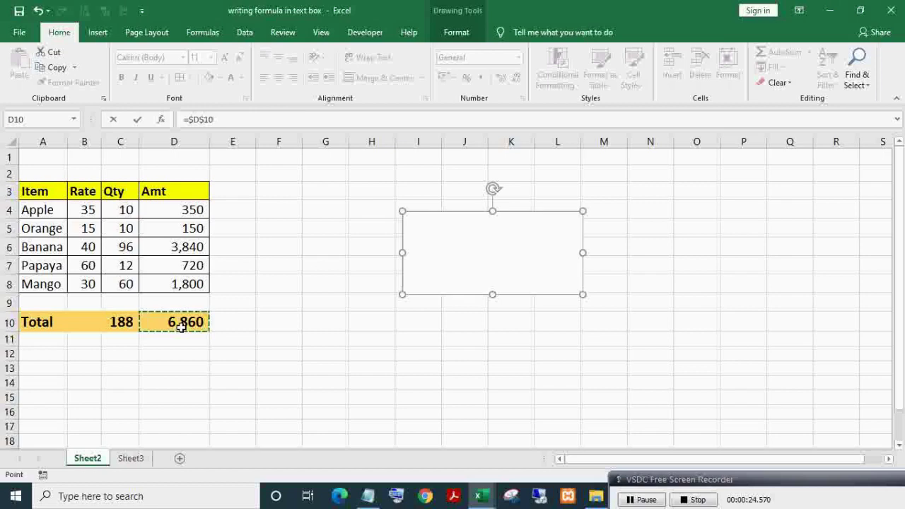
key("Return")
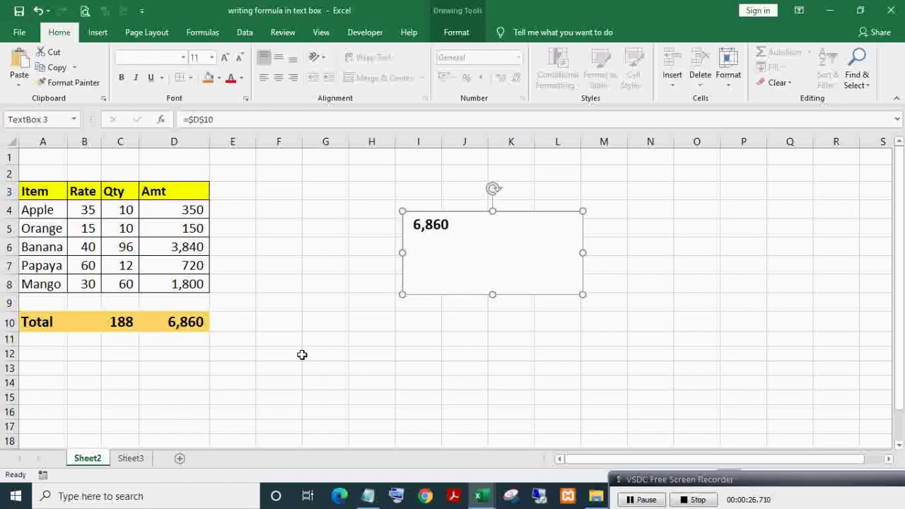
left_click(205, 350)
left_click(186, 345)
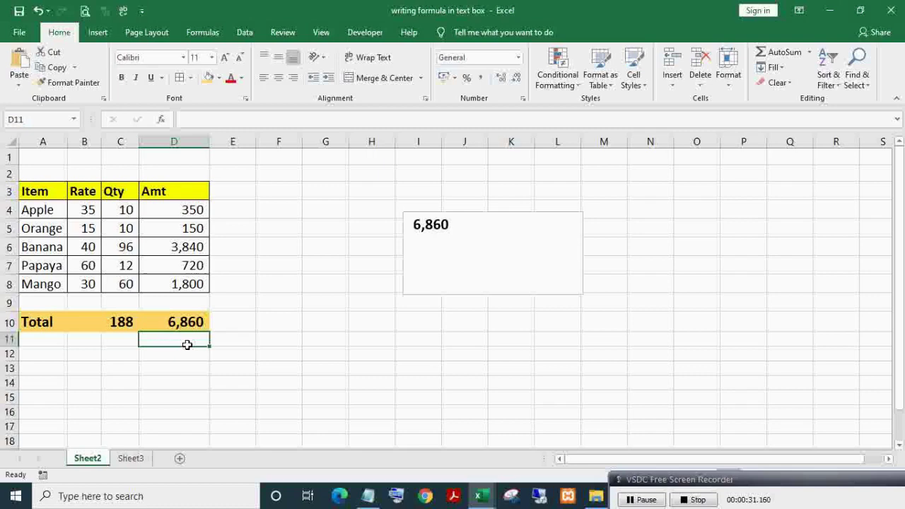
- Enter ="Total Sale Amt:-" & D10 in cell D11
type("=")
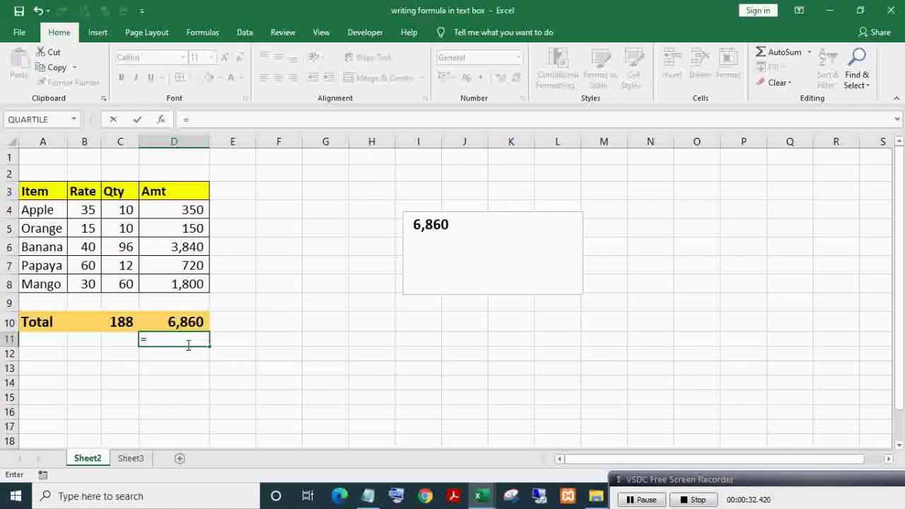
type("\"Total S")
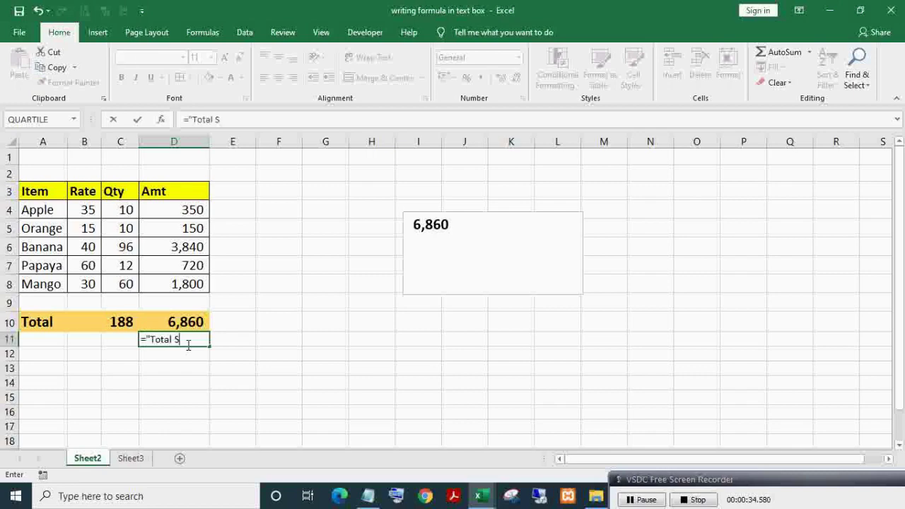
type("ale Amt")
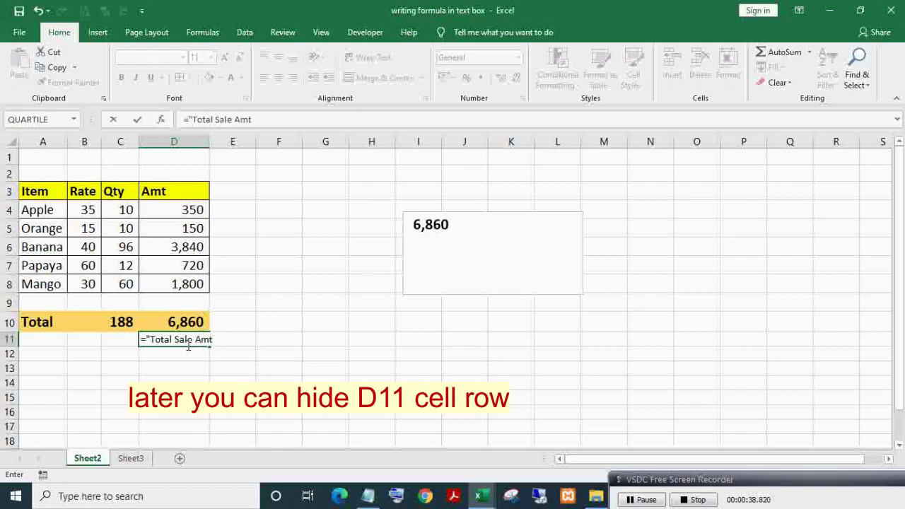
type(":-\" &")
left_click(175, 320)
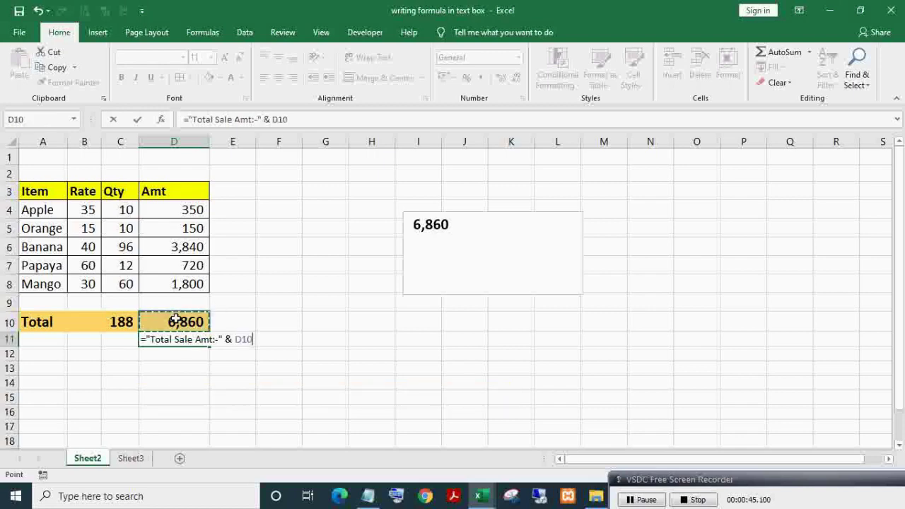
key("Return")
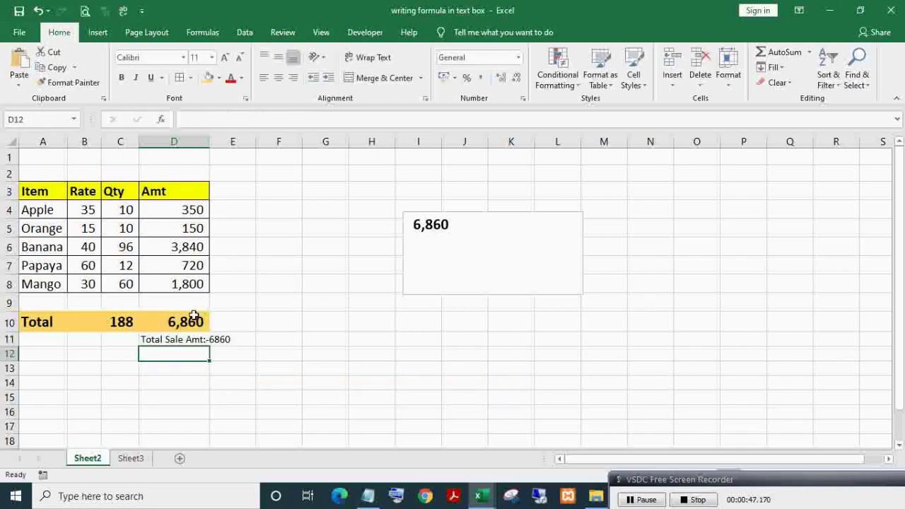
- Change the text box's link from =$D$10 to =$D$11
left_click(460, 295)
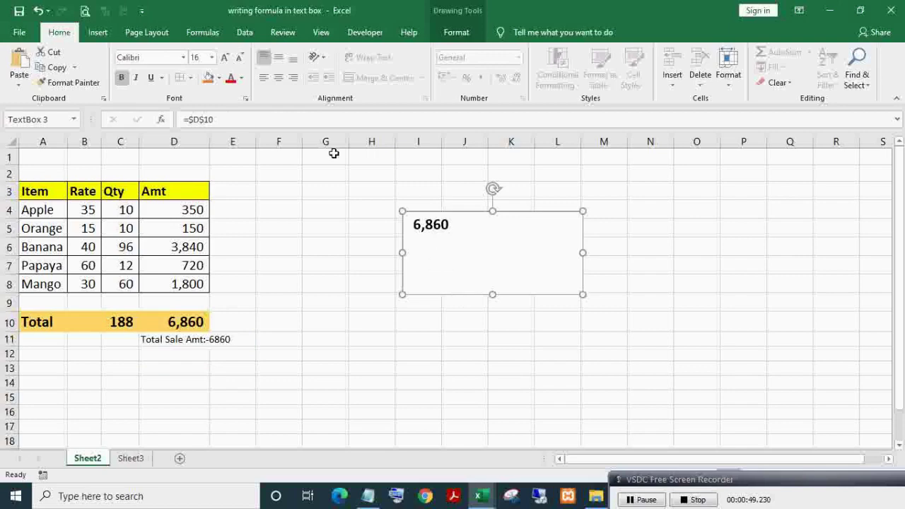
left_click(245, 121)
key("BackSpace")
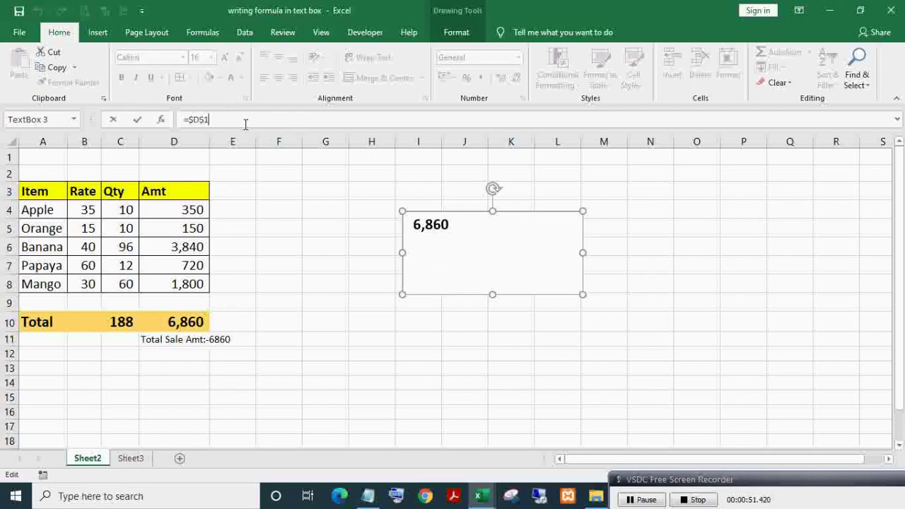
key("BackSpace")
key("BackSpace")
key("BackSpace")
key("BackSpace")
left_click(176, 339)
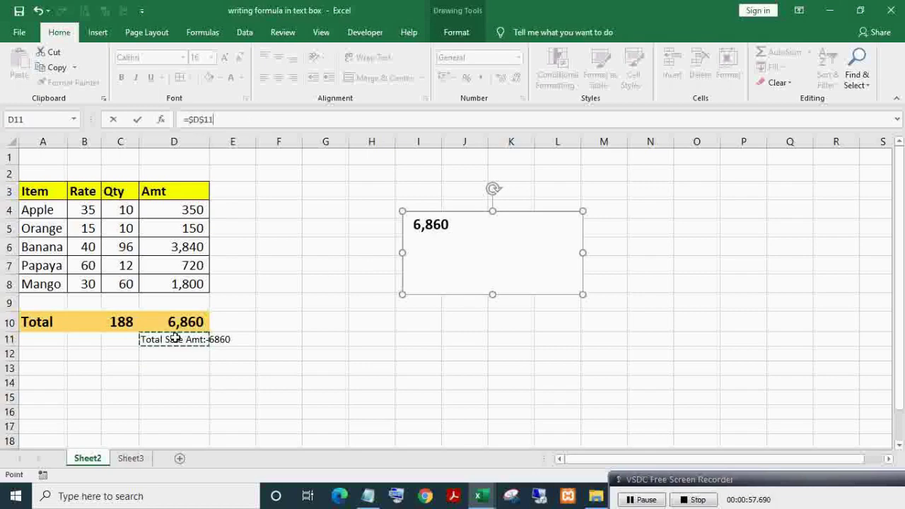
key("Return")
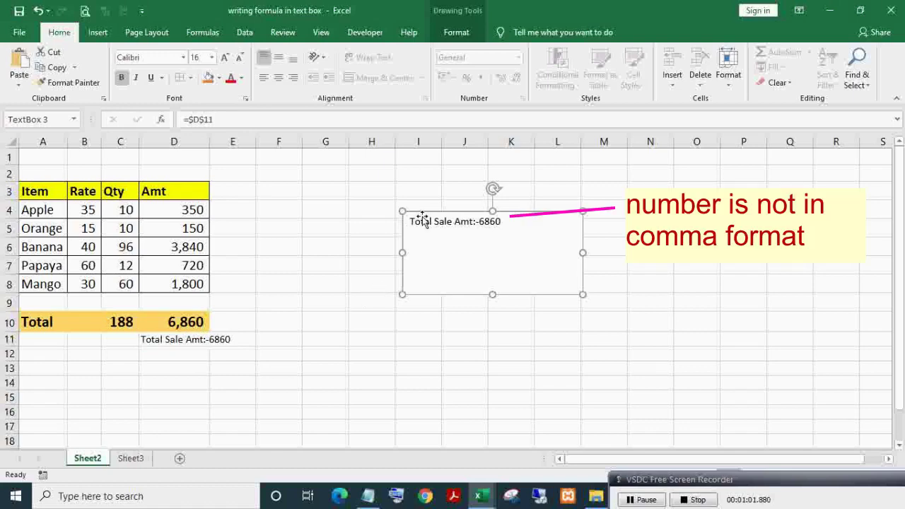
- Wrap D10 in D11's formula as TEXT(D10,"0,00") to show 6,860
left_click(164, 339)
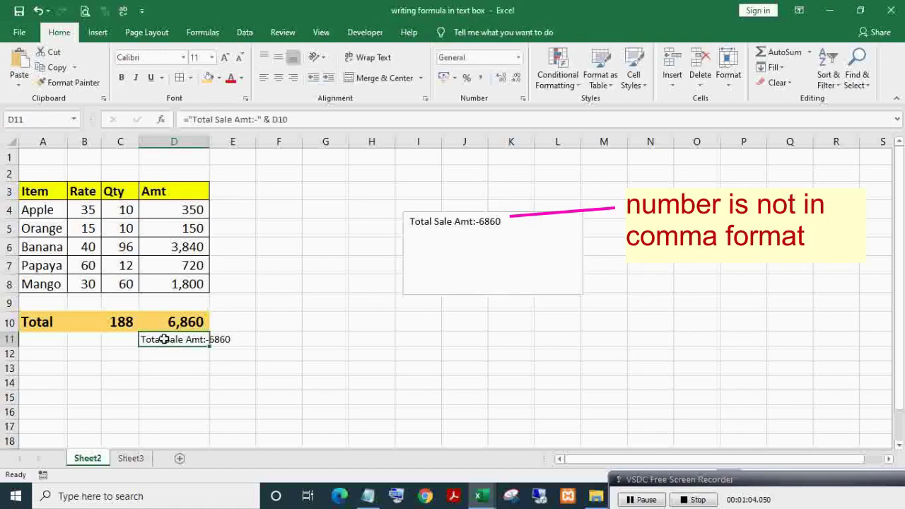
double_click(163, 339)
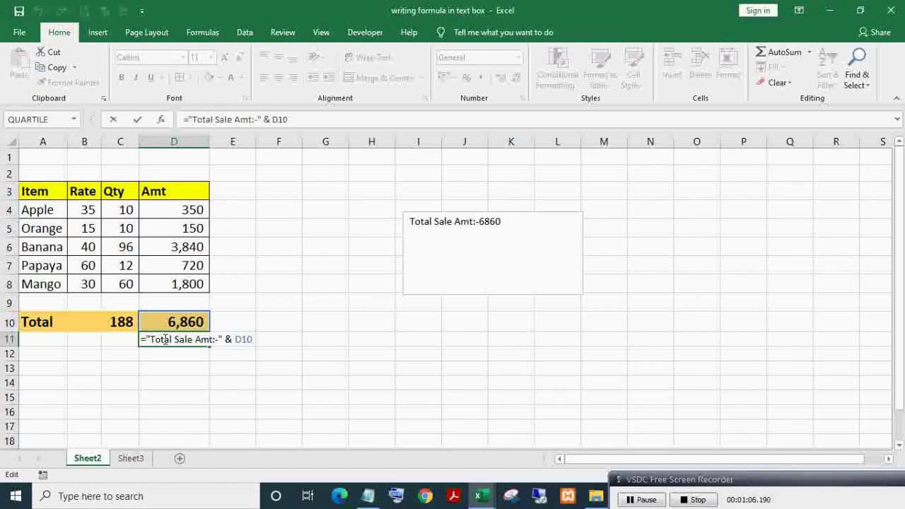
key("Left")
key("Left")
type("te")
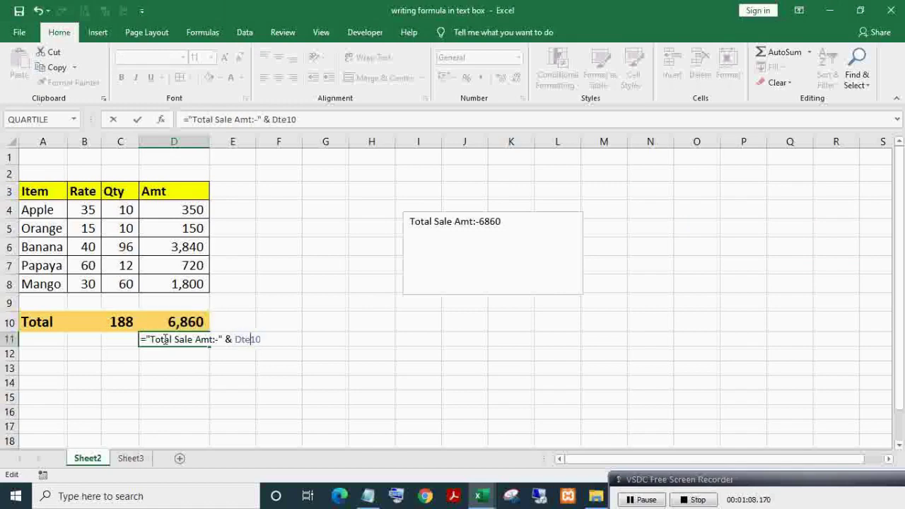
key("BackSpace")
key("BackSpace")
key("Left")
type("text(")
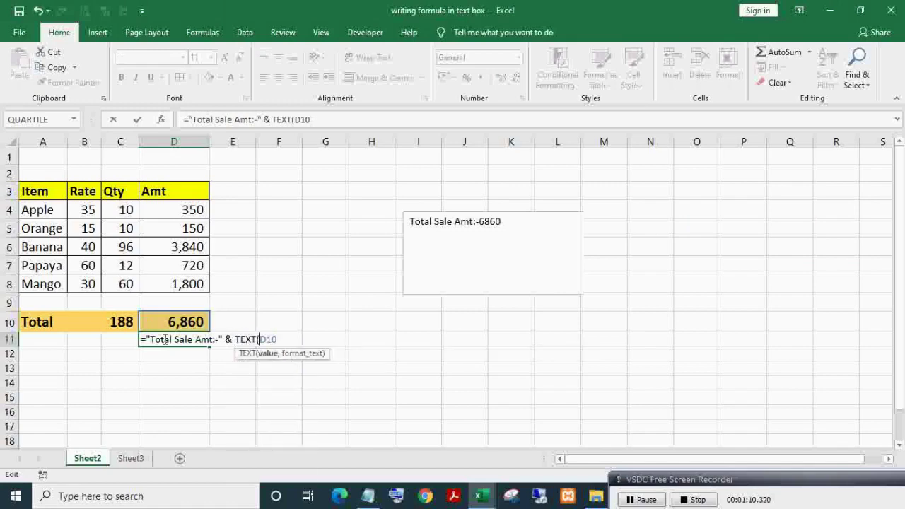
key("Right")
key("Right")
key("Right")
type(",\"")
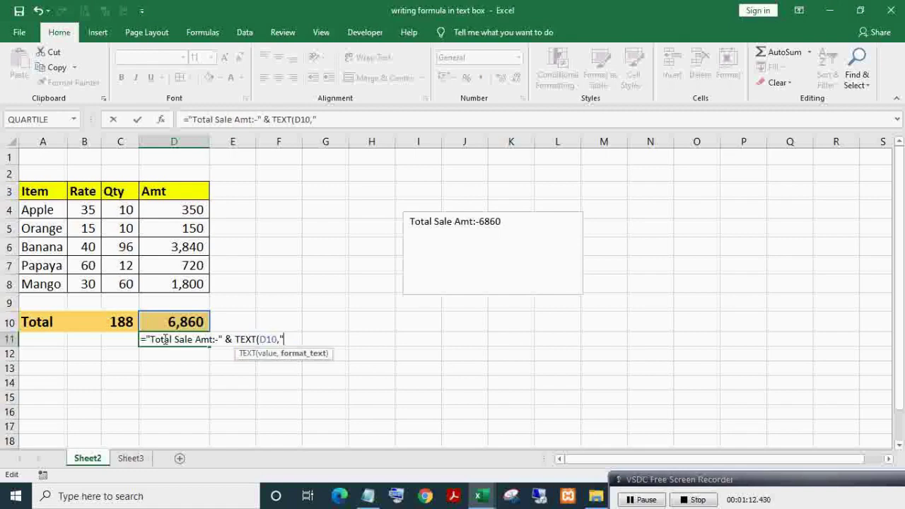
type("0,")
type("00\"")
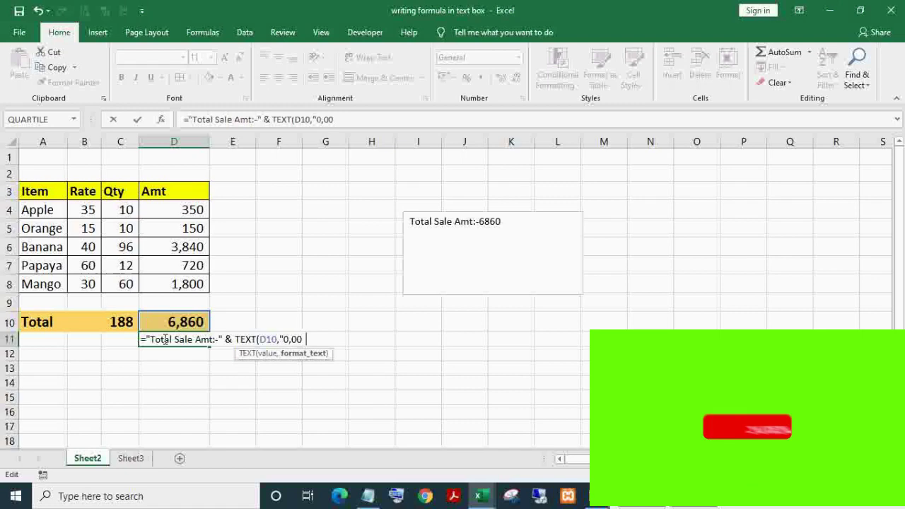
key("Return")
key("Return")
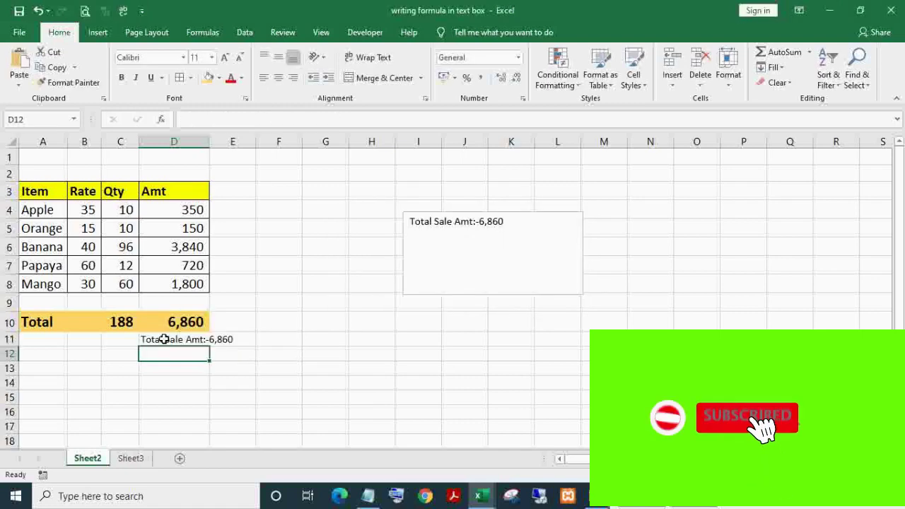
- Append &CHAR(11)&"Total Qty:-"&C10 to D11's formula for a second line
left_click(442, 294)
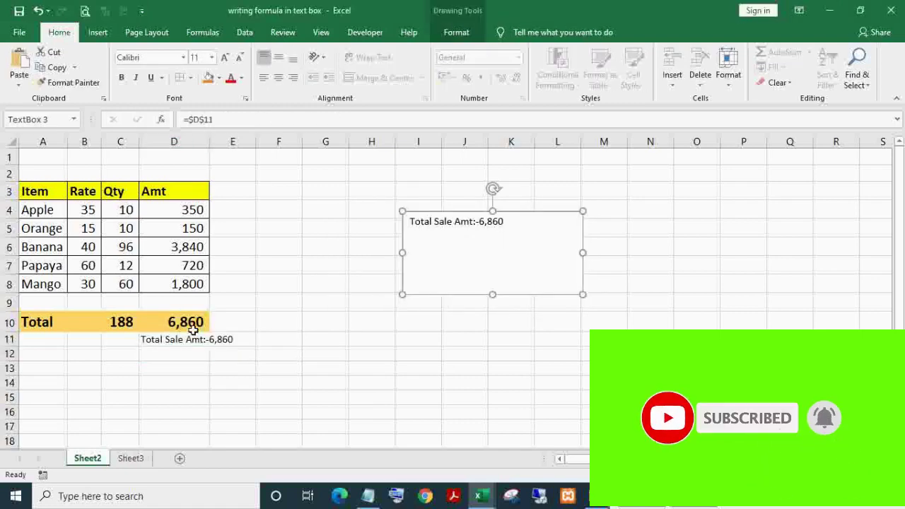
double_click(170, 343)
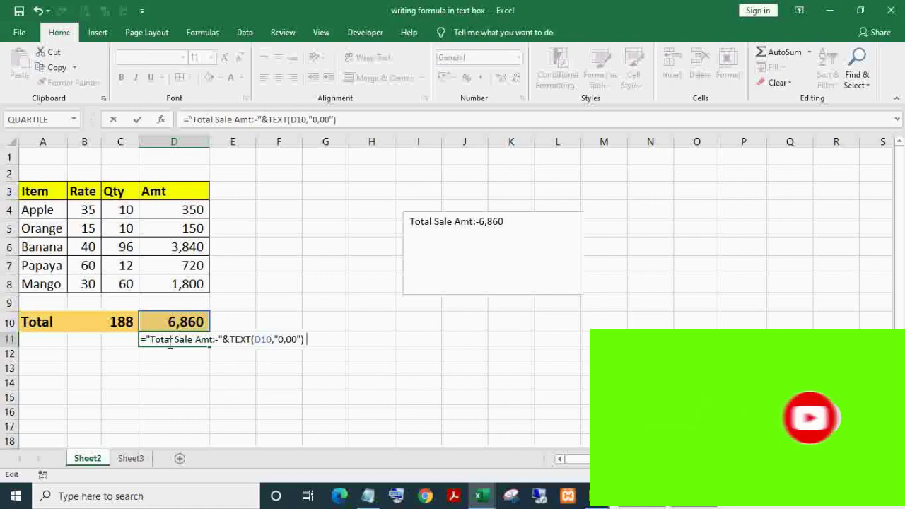
type("&")
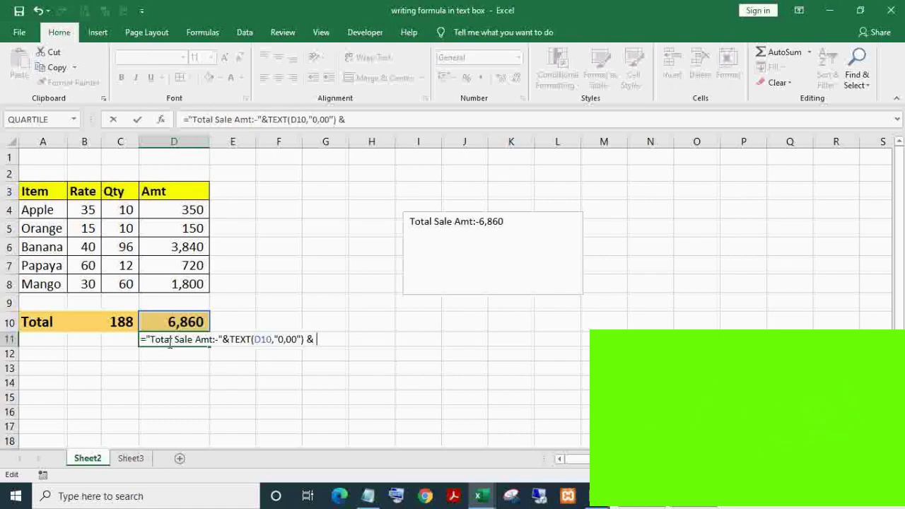
type(" char")
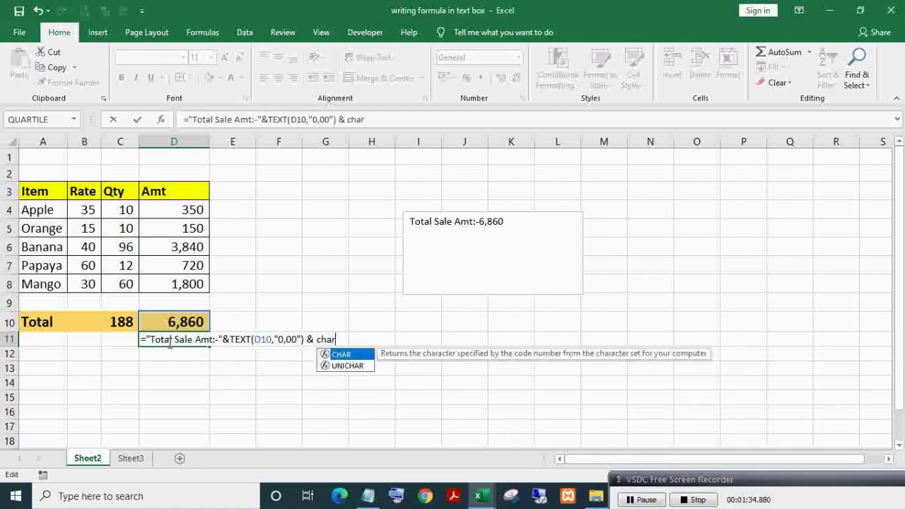
key("Tab")
type("11)")
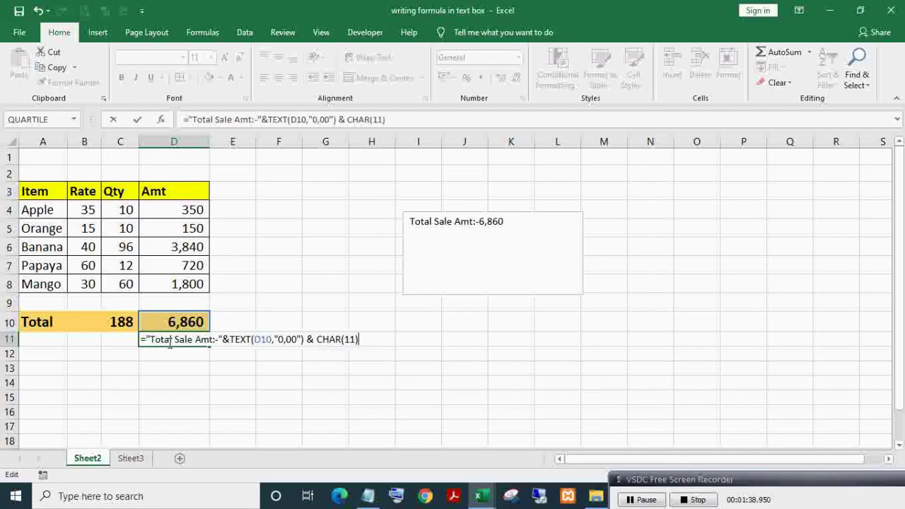
type(" & \"Total Qt")
type("y:-\" ")
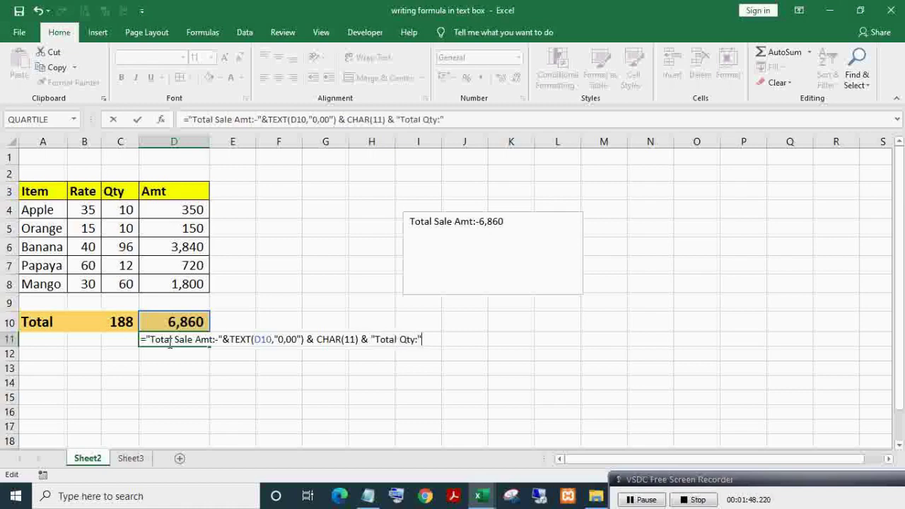
type("&")
left_click(119, 321)
key("Return")
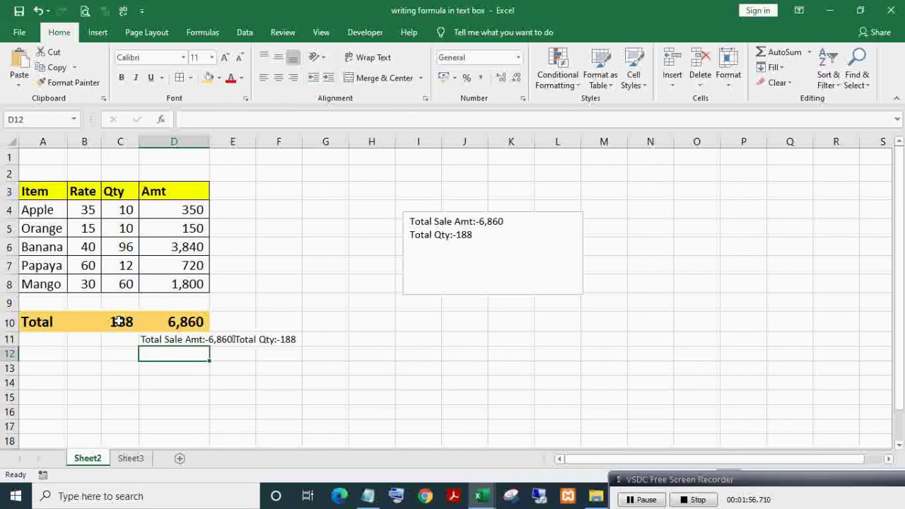
- Make the text box text 16-point bold, centred horizontally and vertically
left_click(440, 291)
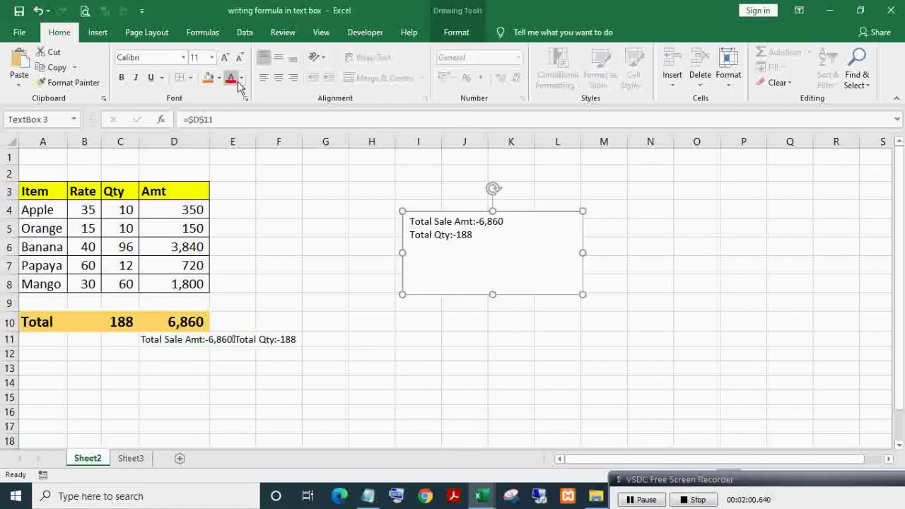
left_click(224, 58)
left_click(224, 58)
left_click(224, 58)
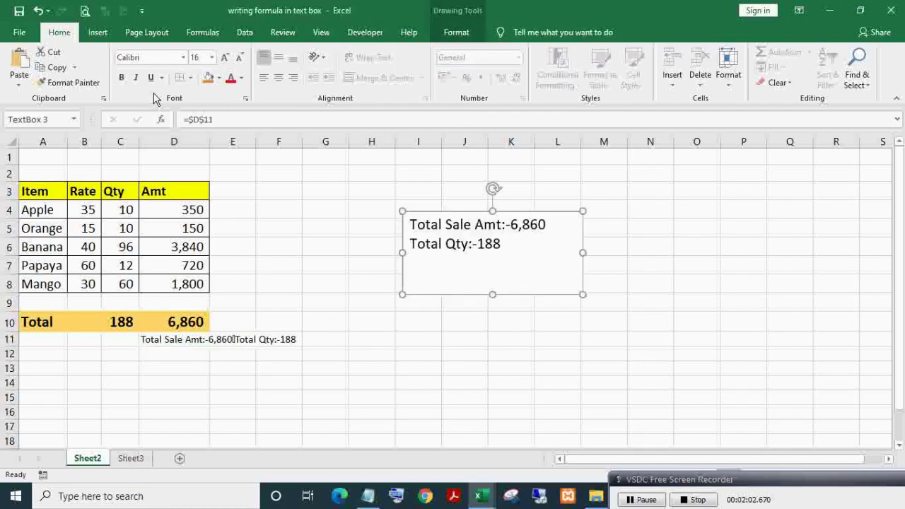
left_click(121, 78)
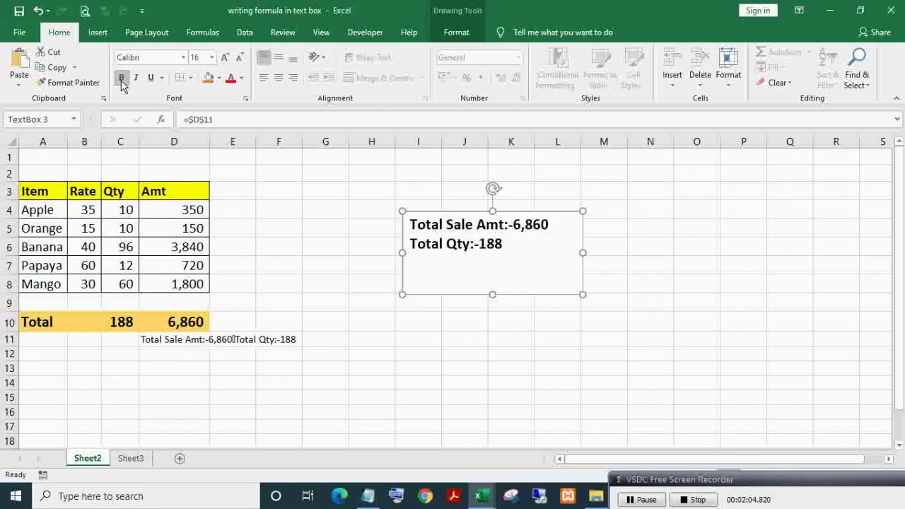
left_click(278, 78)
left_click(280, 60)
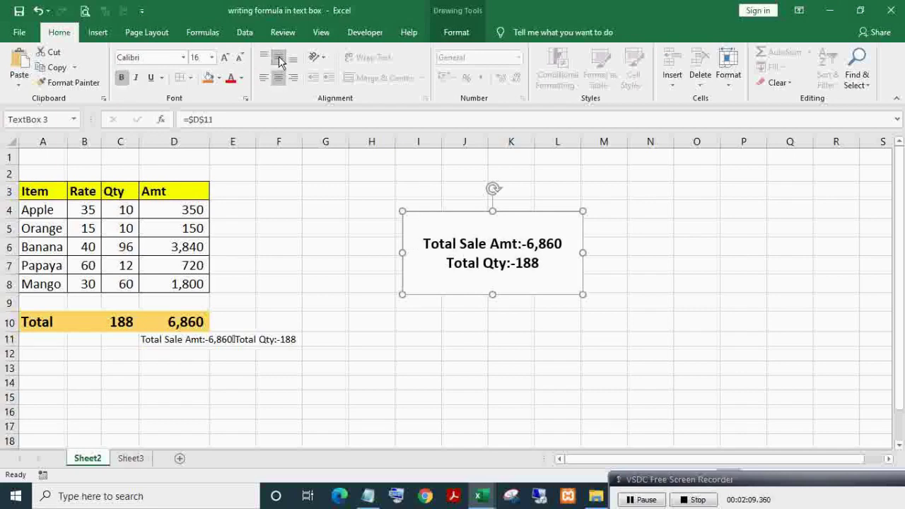
left_click(454, 33)
- Apply the orange shape style and shrink the box to fit its text
left_click(296, 84)
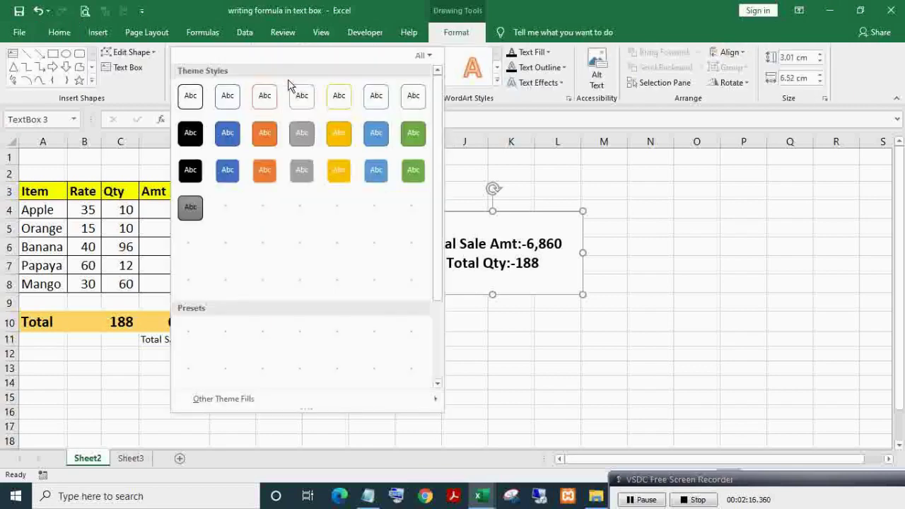
left_click(261, 262)
left_click_drag(584, 295, 566, 269)
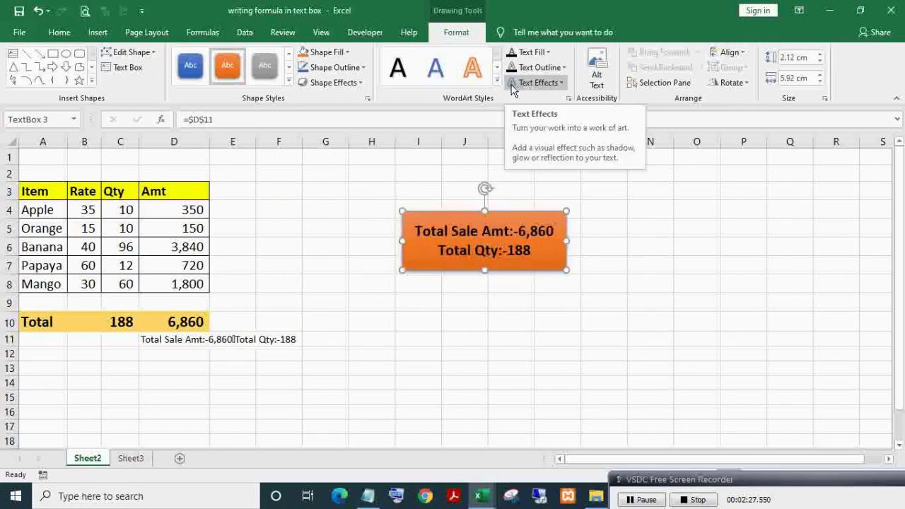
- Give the text box the first preset shape effect
left_click(332, 68)
left_click(258, 120)
left_click(338, 83)
mouse_move(345, 107)
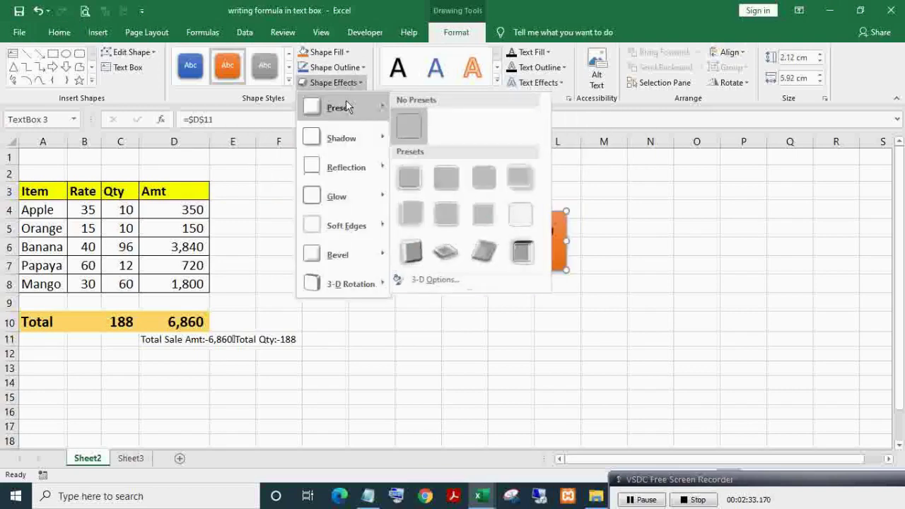
left_click(409, 178)
left_click(661, 172)
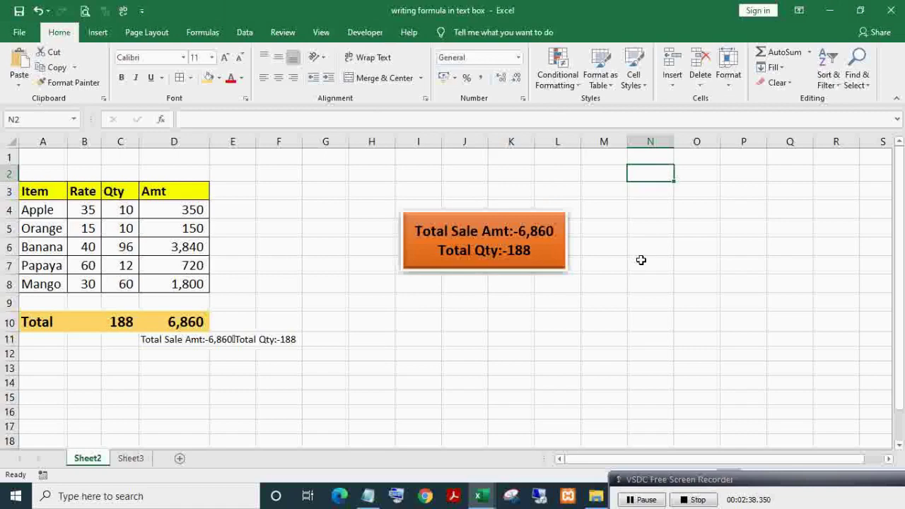
- Move the box to the top-left, heighten row 2, and fit the box to rows 1–2
left_click(545, 214)
mouse_move(545, 214)
left_mouse_down()
mouse_move(276, 132)
mouse_move(327, 205)
left_mouse_up()
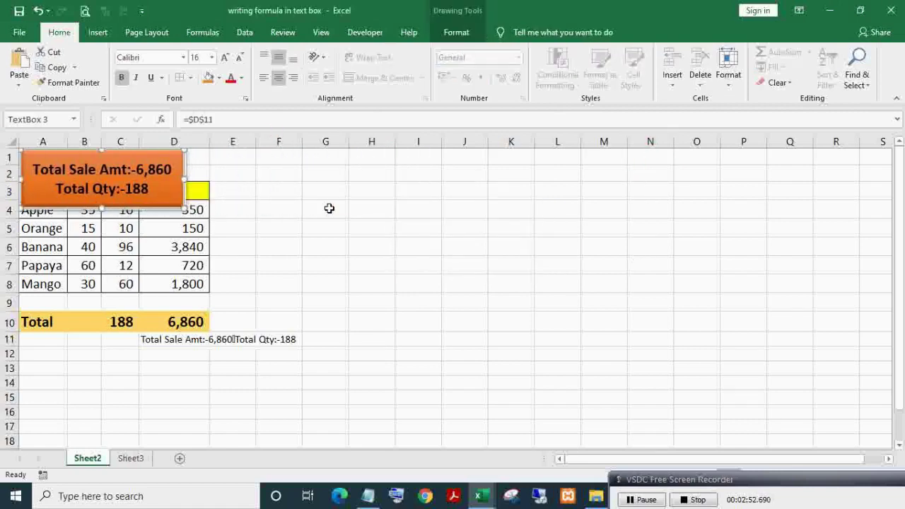
left_click_drag(10, 182, 10, 210)
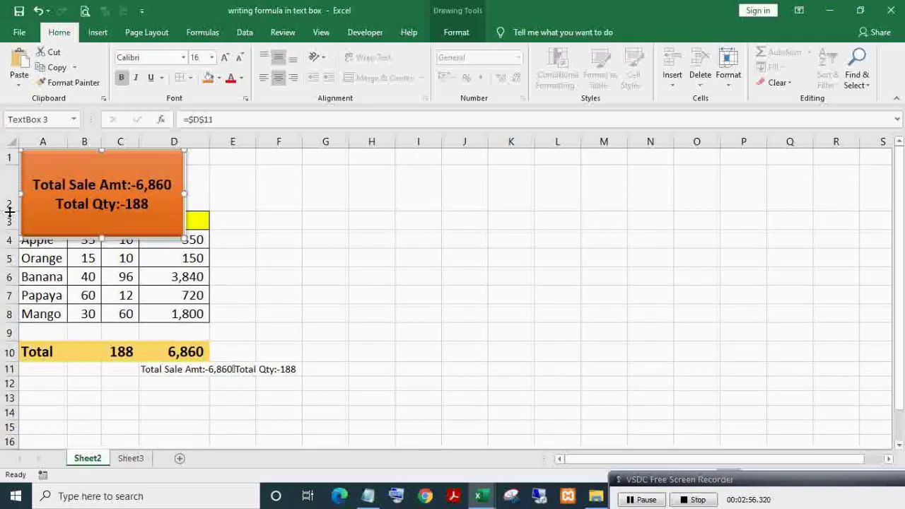
left_click_drag(101, 238, 98, 206)
- Set the text box's properties to 'Move but don't size with cells'
right_click(96, 210)
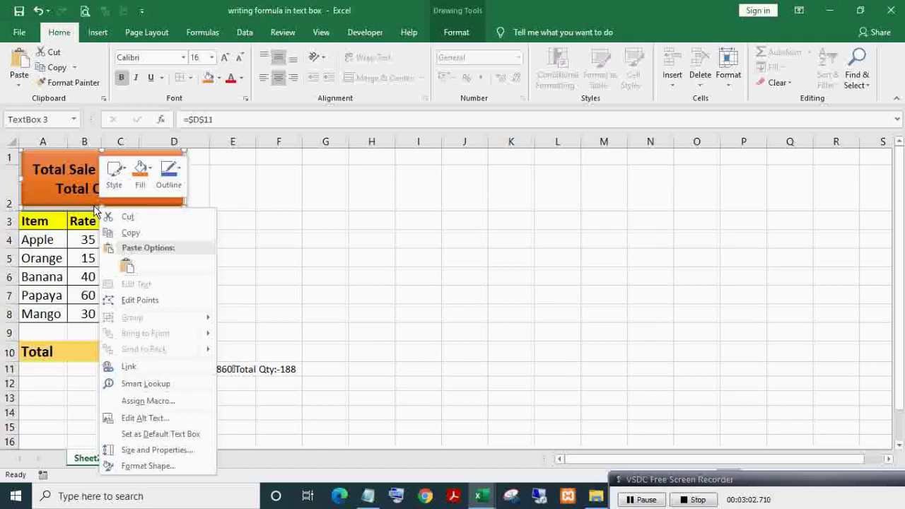
left_click(138, 447)
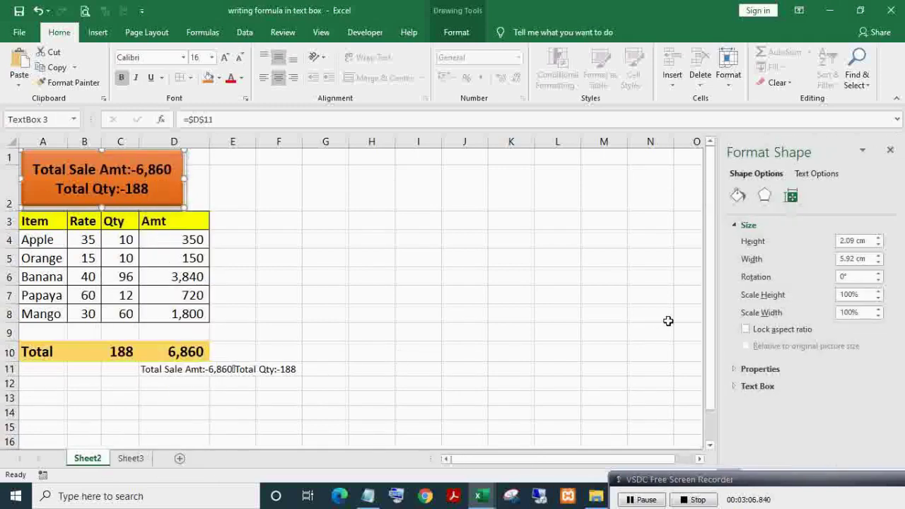
left_click(747, 369)
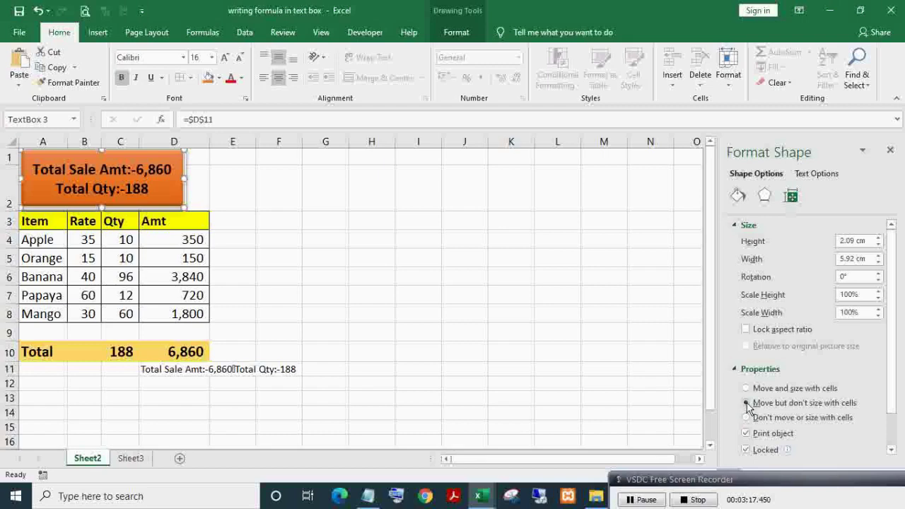
left_click(604, 368)
left_click(890, 150)
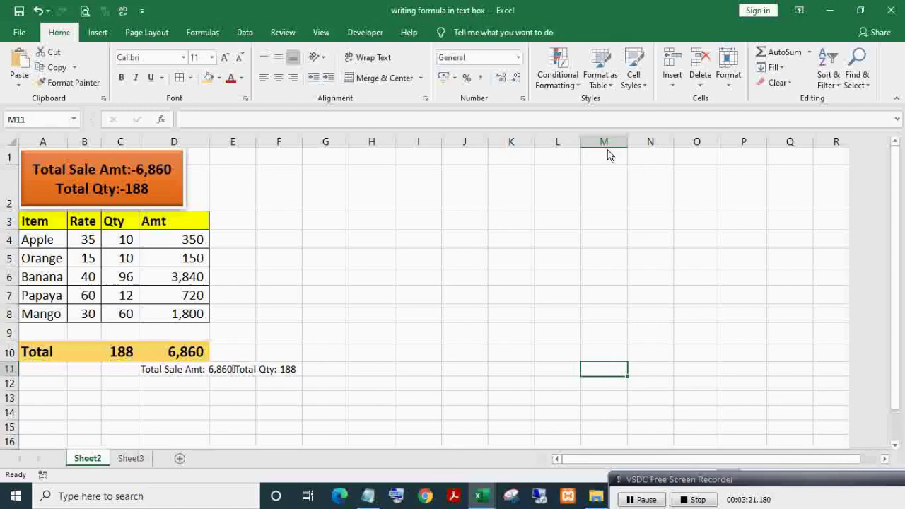
- Widen the orange text box to span columns A–D
left_click(182, 178)
left_click_drag(182, 178, 205, 177)
left_click(279, 208)
- Change Apple's quantity to 12 and Papaya's to 20, updating the box to 7,410 and 198
key("Left")
key("Left")
key("Left")
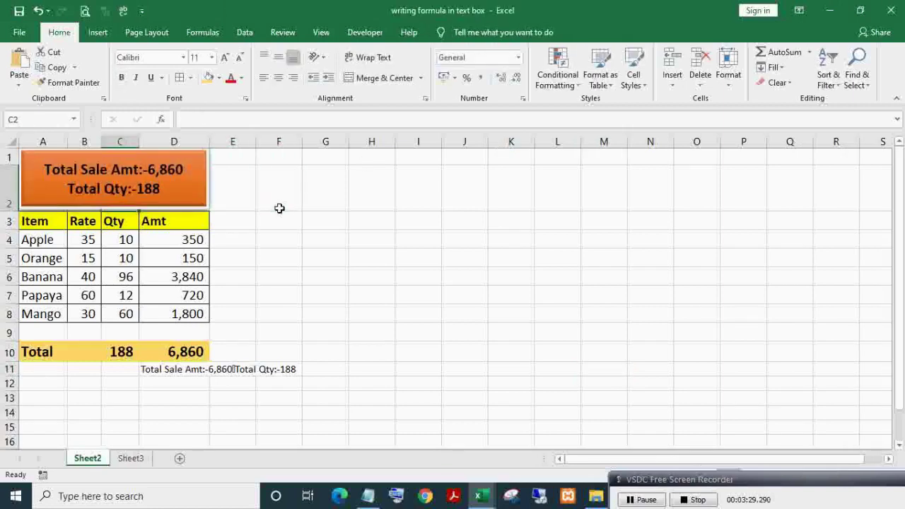
key("Down")
key("Down")
key("Down")
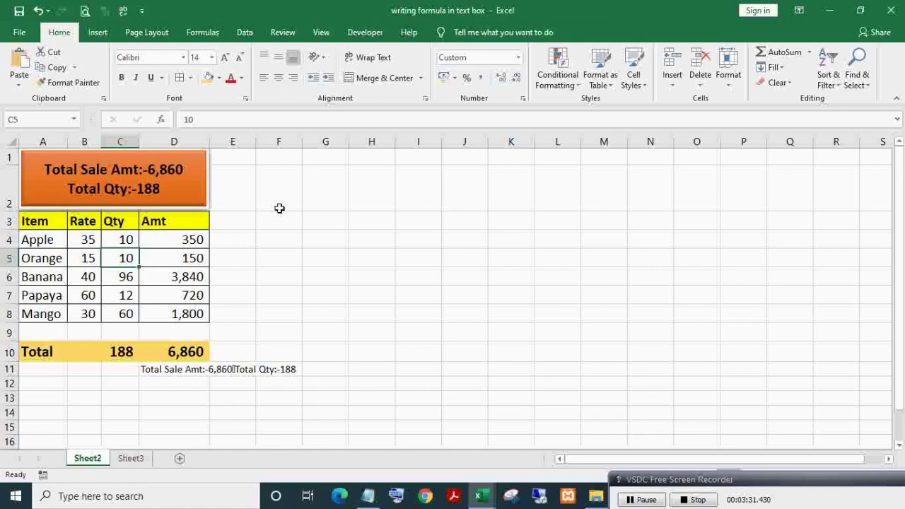
key("Up")
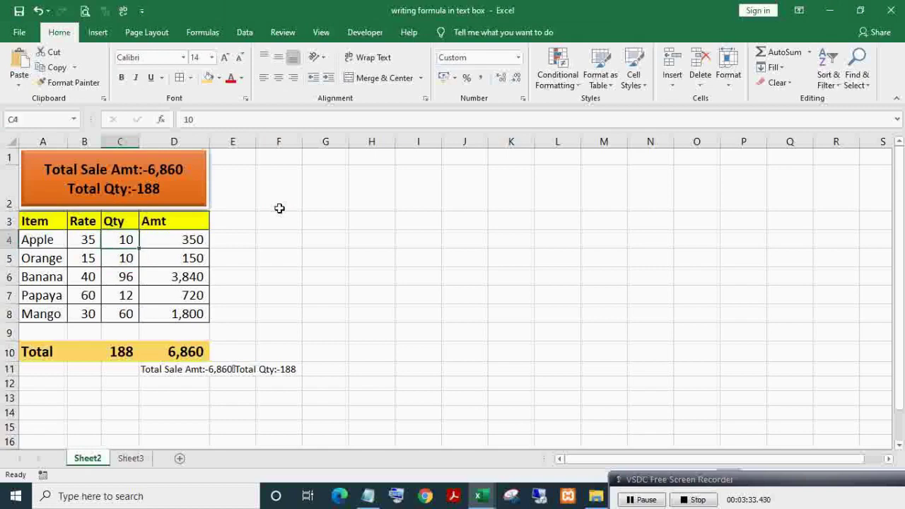
type("12")
key("Return")
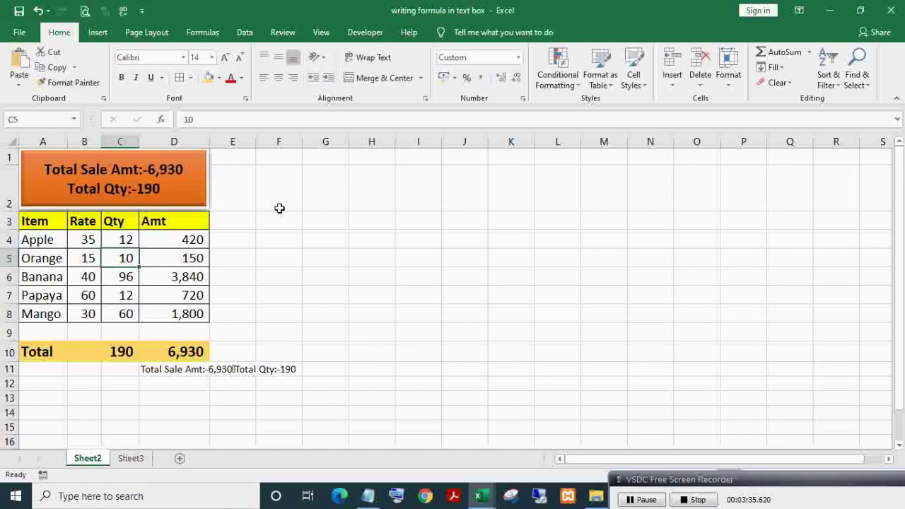
key("Up")
key("Down")
key("Down")
key("Down")
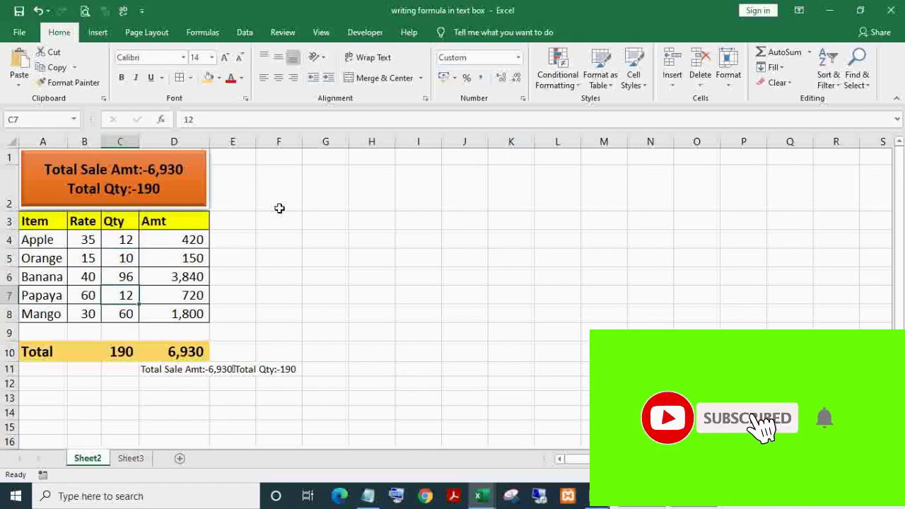
type("20")
key("Return")
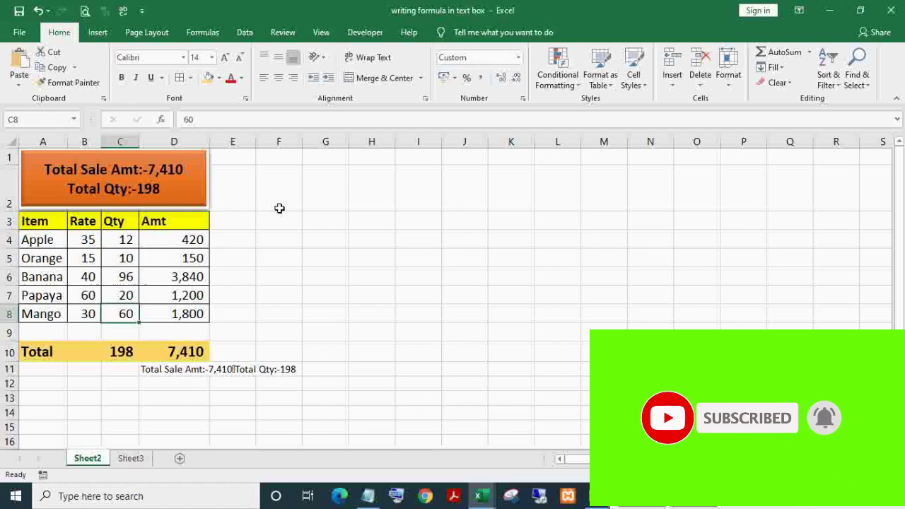
left_click(202, 185)
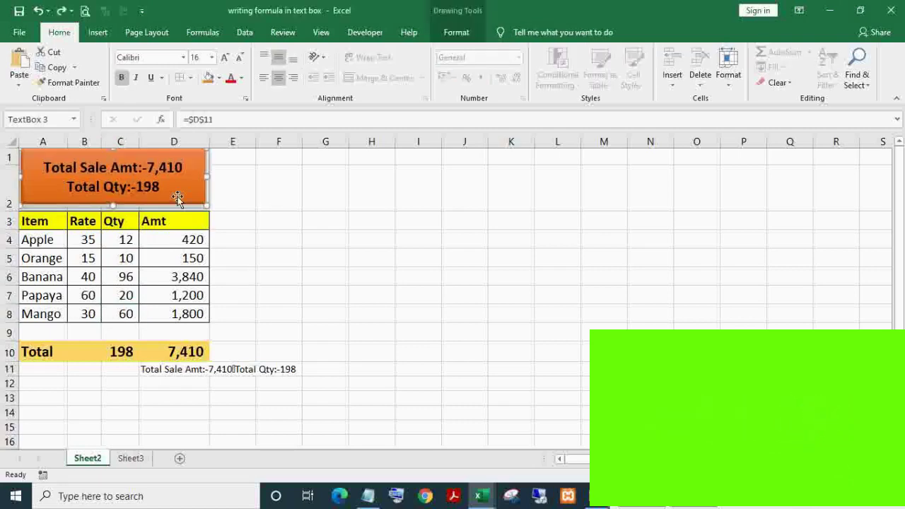
- Relink the Sheet3 text box to Sheet2!$D$11, then enlarge its font and make it bold
left_click(125, 458)
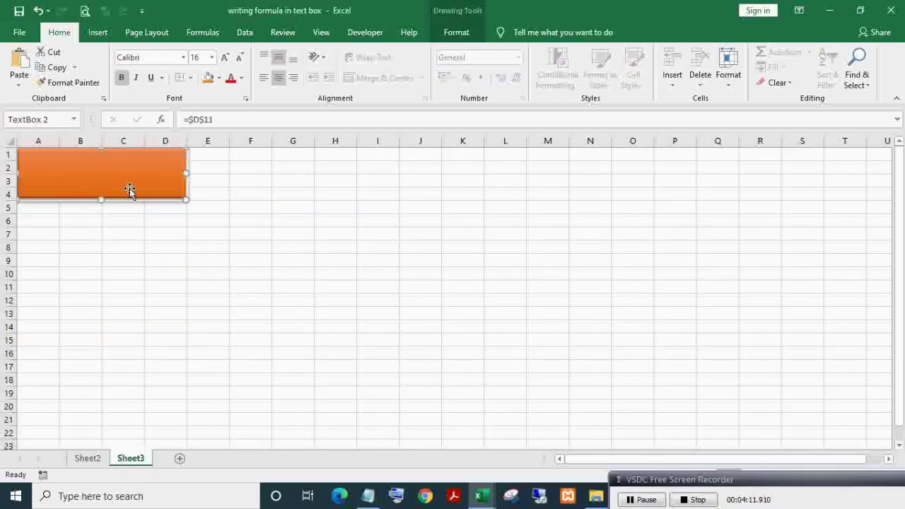
left_click(239, 121)
key("BackSpace")
key("BackSpace")
key("BackSpace")
key("BackSpace")
key("BackSpace")
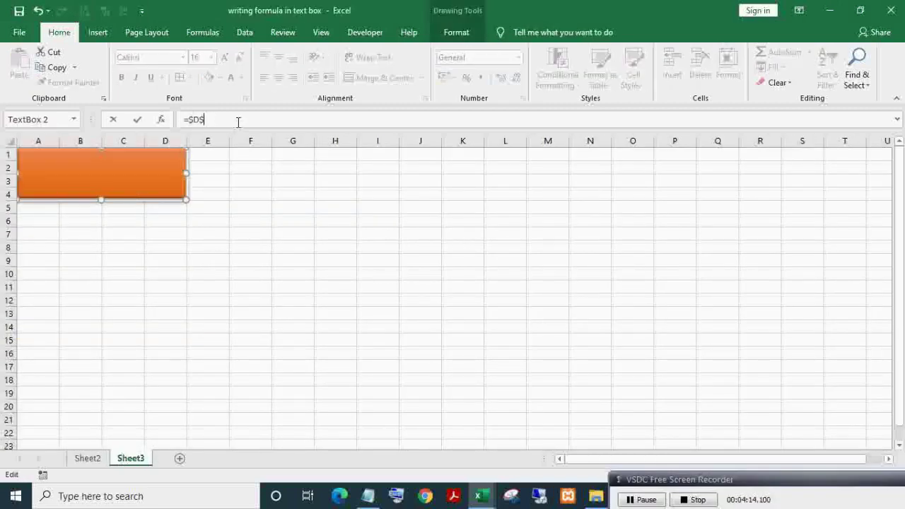
left_click(88, 458)
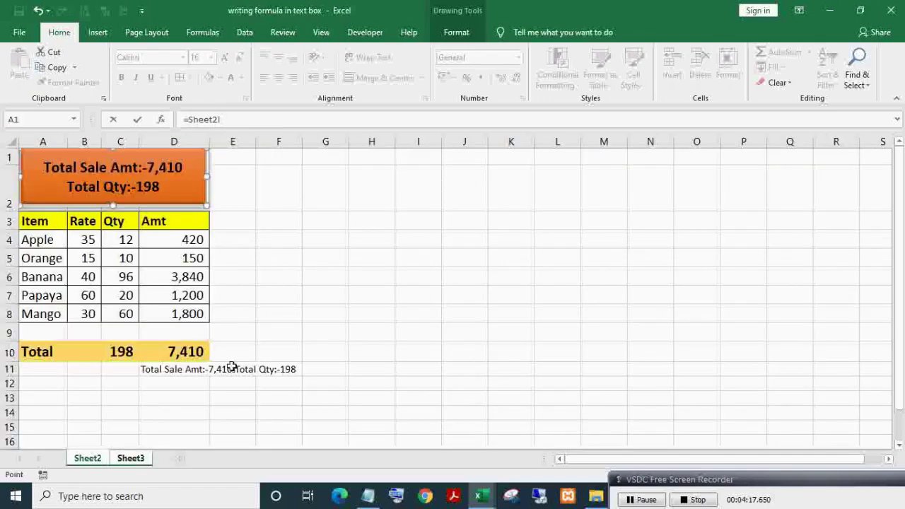
left_click(175, 369)
key("Return")
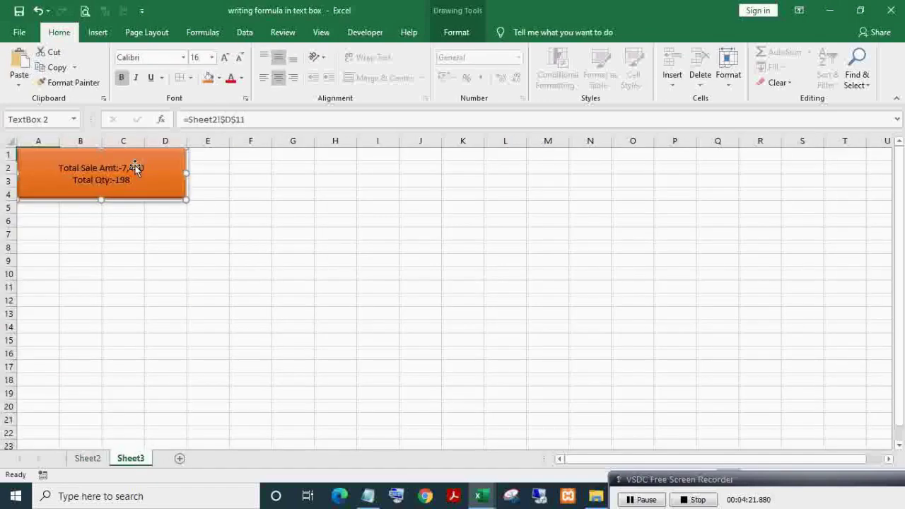
left_click(224, 56)
left_click(121, 77)
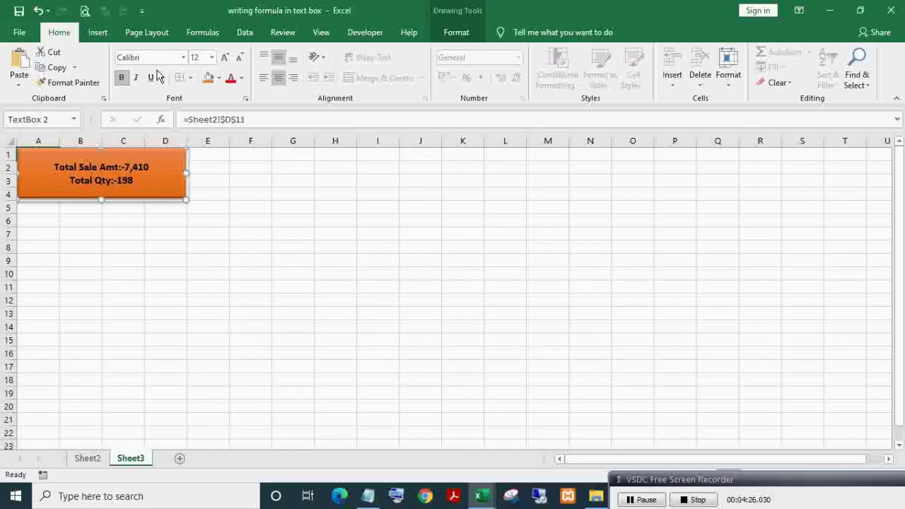